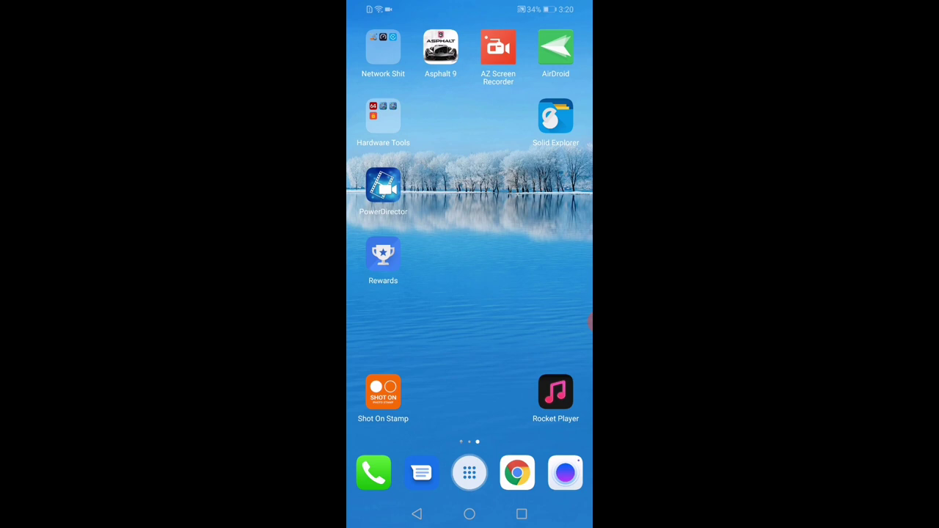
Step: Open the Settings app from the home screen and go to System
{"action": "left_click_drag", "start_coordinate": [412, 309], "coordinate": [558, 309]}
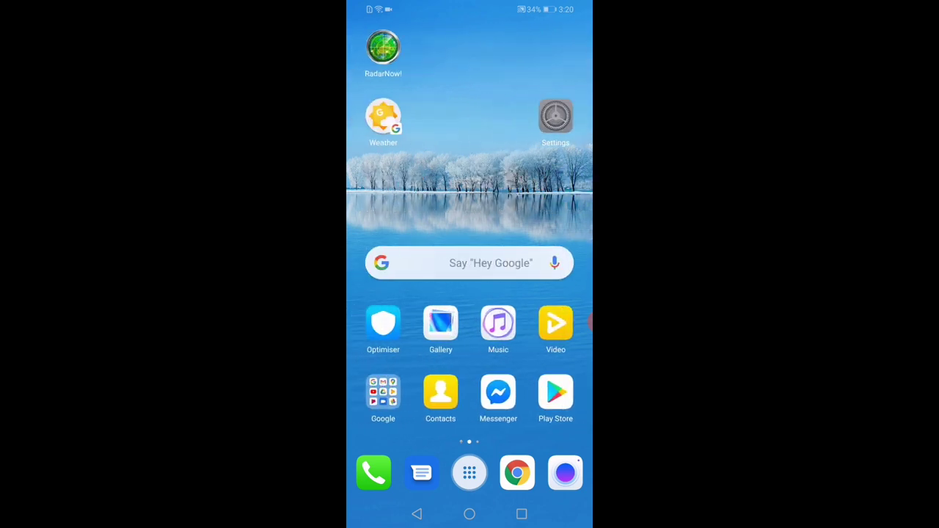
{"action": "left_click", "coordinate": [556, 117]}
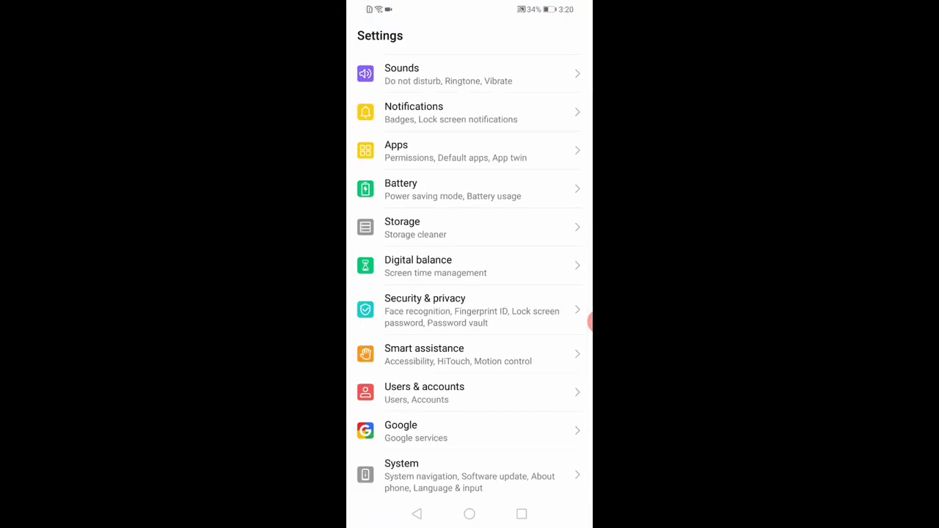
{"action": "left_click", "coordinate": [440, 476]}
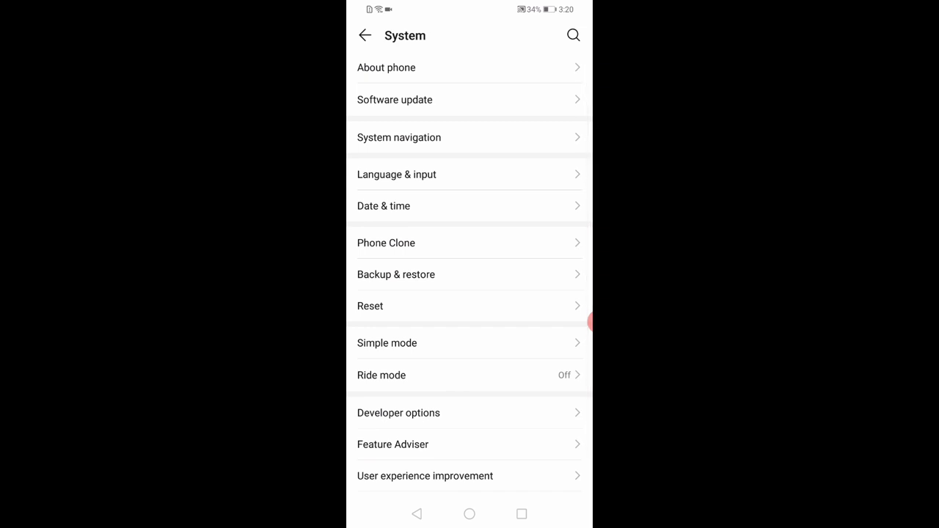
Step: Tap Build number in About phone to confirm developer mode is already unlocked
{"action": "left_click", "coordinate": [441, 67]}
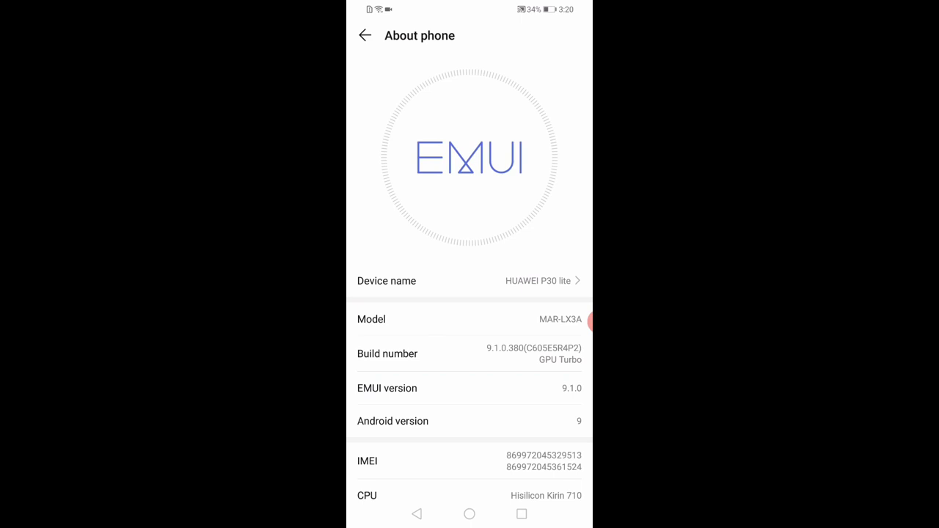
{"action": "left_click", "coordinate": [387, 354]}
{"action": "key", "text": "Escape"}
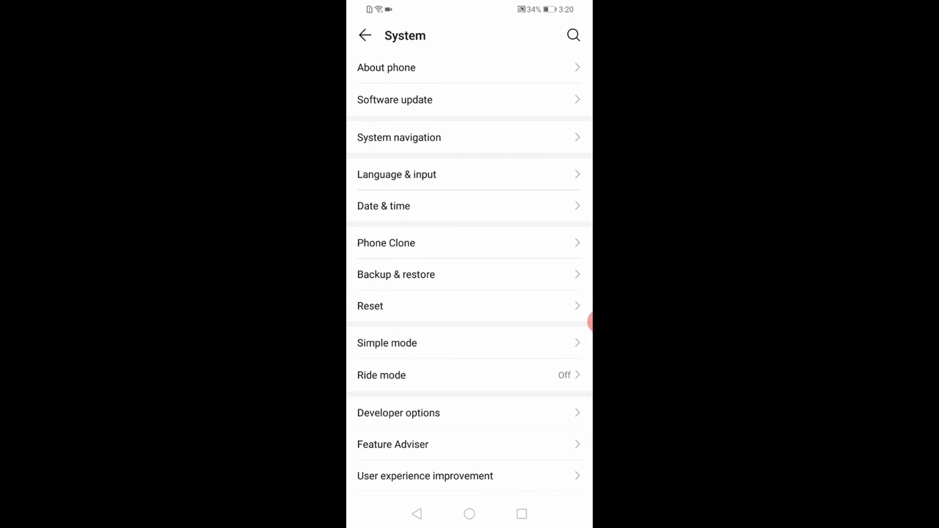
Step: Scroll the System list and briefly visit Feature Adviser before returning to System
{"action": "scroll", "coordinate": [470, 275], "scroll_direction": "down", "scroll_amount": 1}
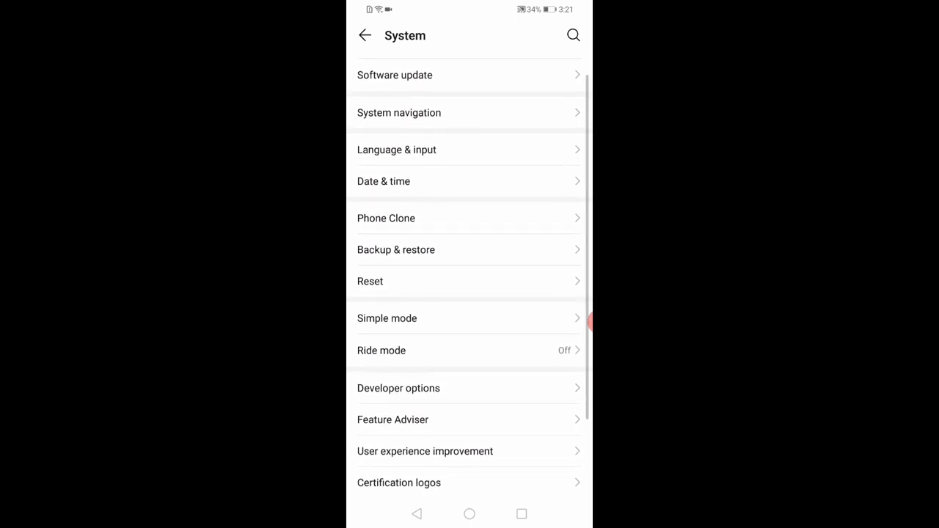
{"action": "scroll", "coordinate": [470, 275], "scroll_direction": "up", "scroll_amount": 1}
{"action": "scroll", "coordinate": [470, 275], "scroll_direction": "down", "scroll_amount": 1}
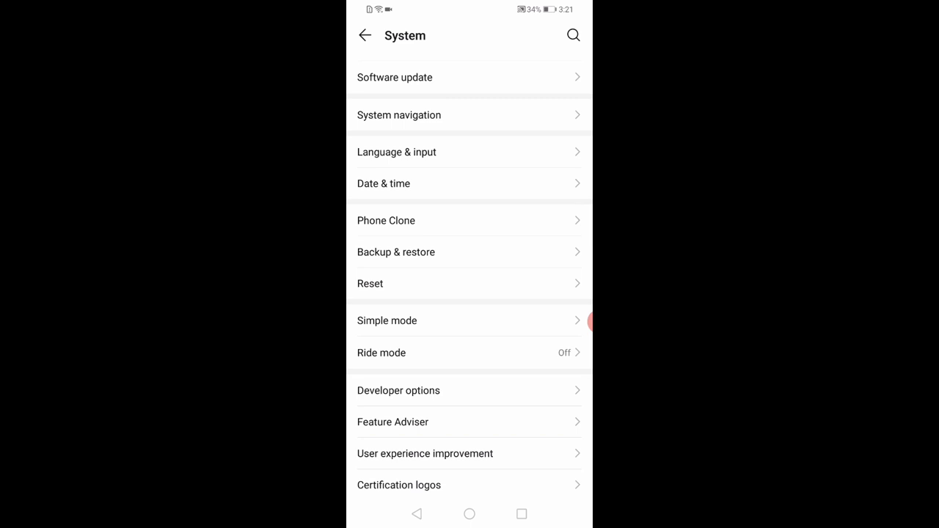
{"action": "scroll", "coordinate": [469, 275], "scroll_direction": "down", "scroll_amount": 4}
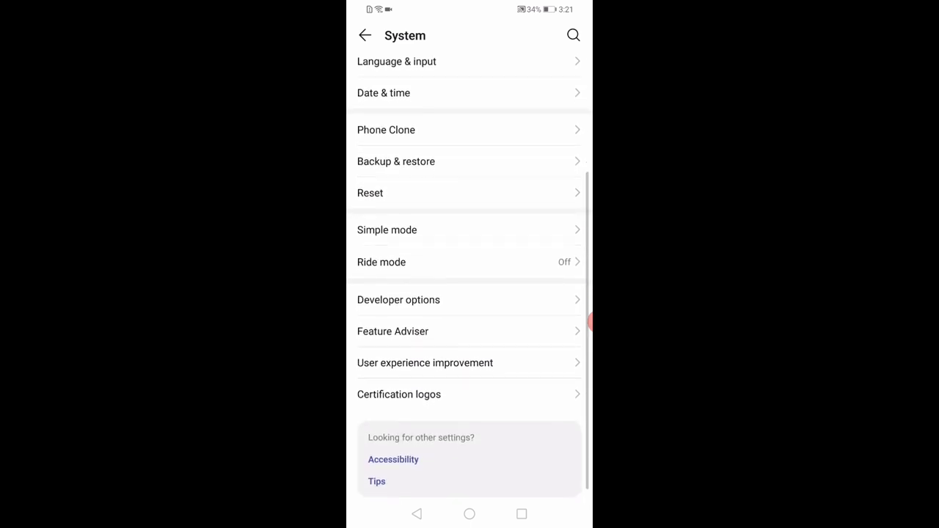
{"action": "scroll", "coordinate": [470, 275], "scroll_direction": "up", "scroll_amount": 1}
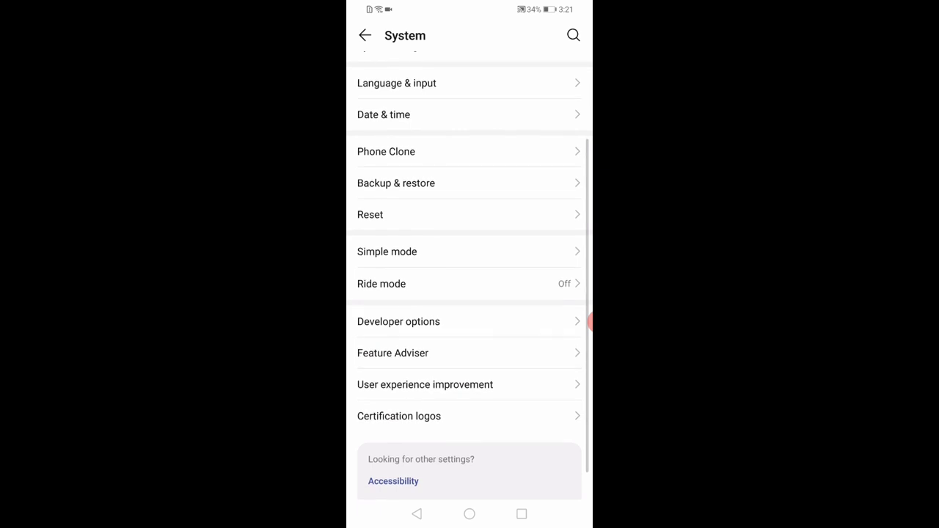
{"action": "left_click", "coordinate": [587, 321]}
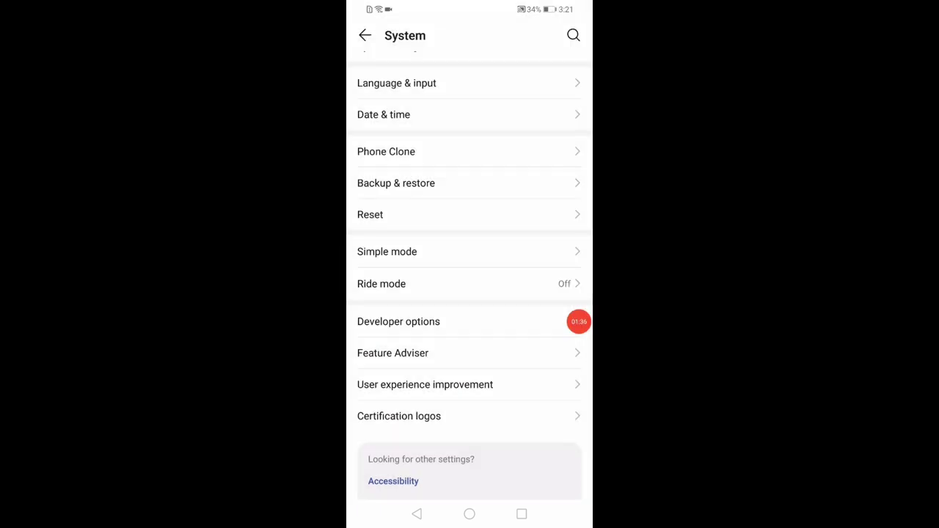
{"action": "left_click", "coordinate": [579, 322]}
{"action": "left_click", "coordinate": [393, 353]}
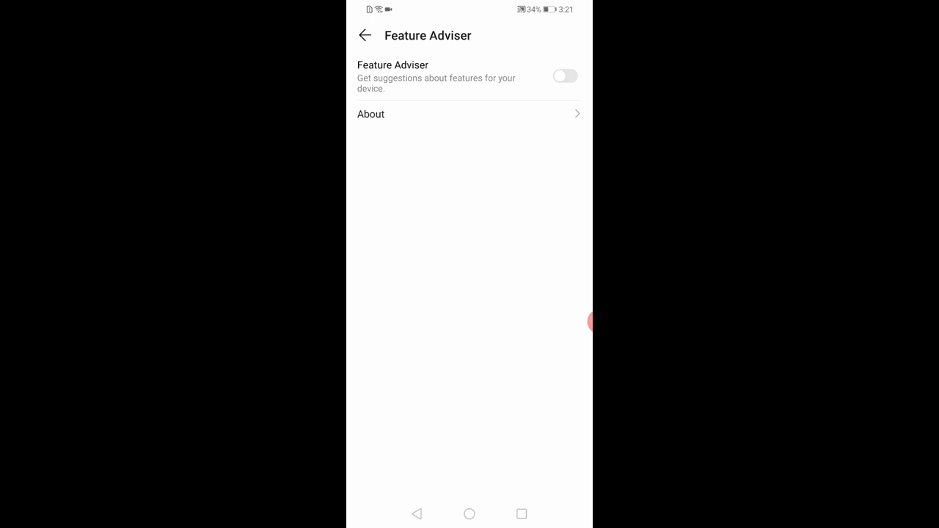
{"action": "key", "text": "Escape"}
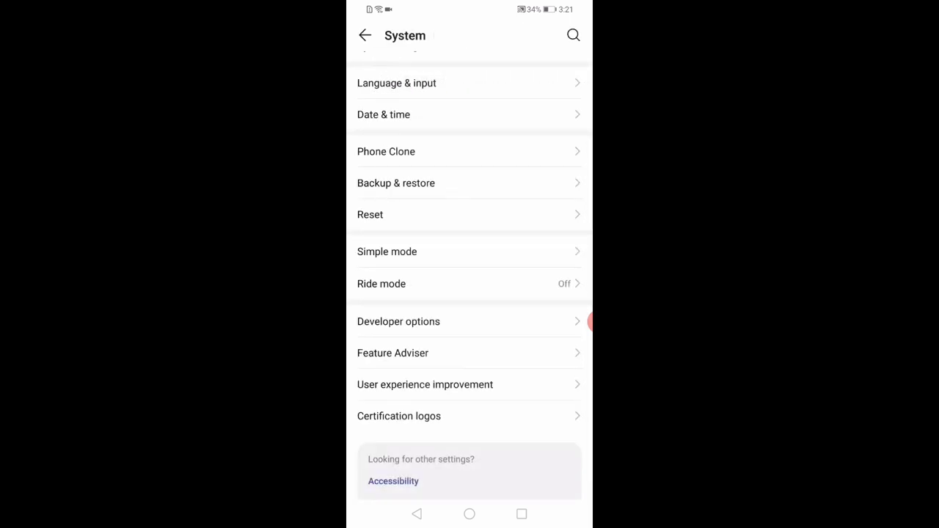
Step: Open Developer options and scroll down to the Bluetooth absolute volume row
{"action": "left_click", "coordinate": [440, 321]}
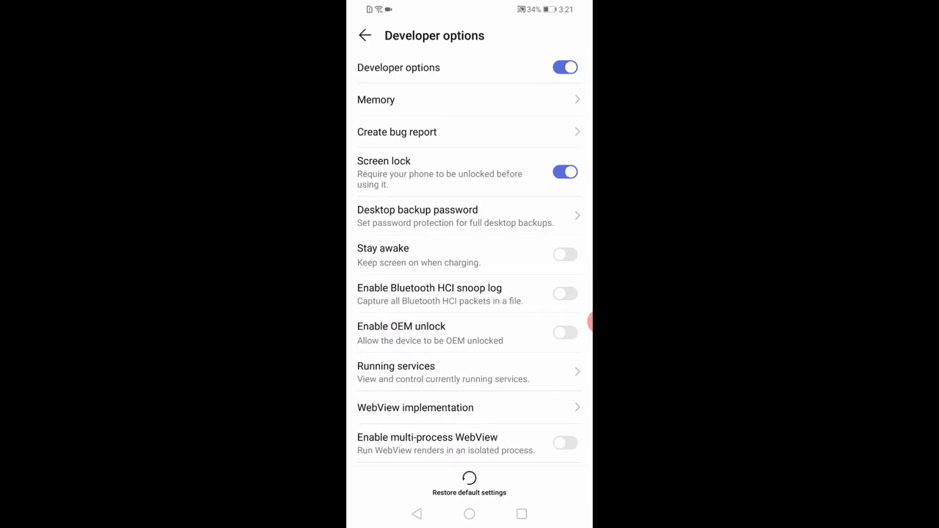
{"action": "scroll", "coordinate": [470, 257], "scroll_direction": "down", "scroll_amount": 10}
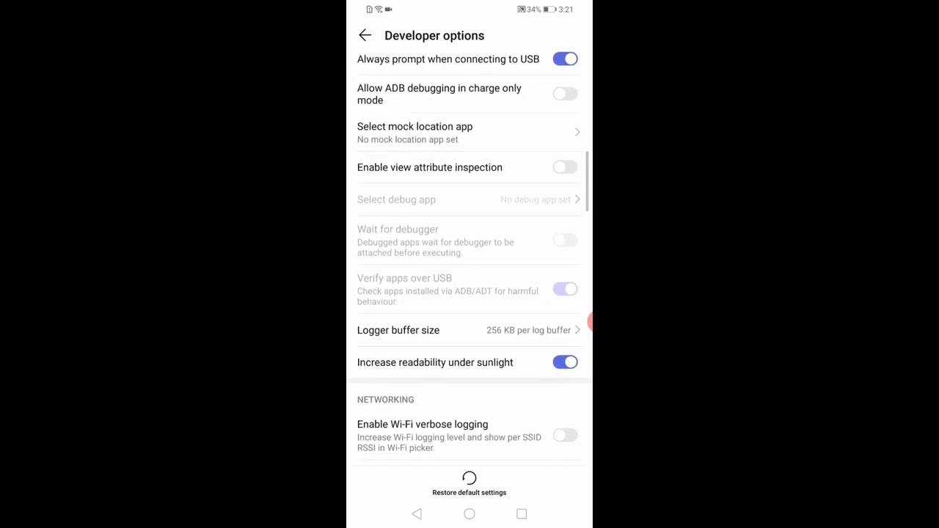
{"action": "scroll", "coordinate": [469, 257], "scroll_direction": "down", "scroll_amount": 5}
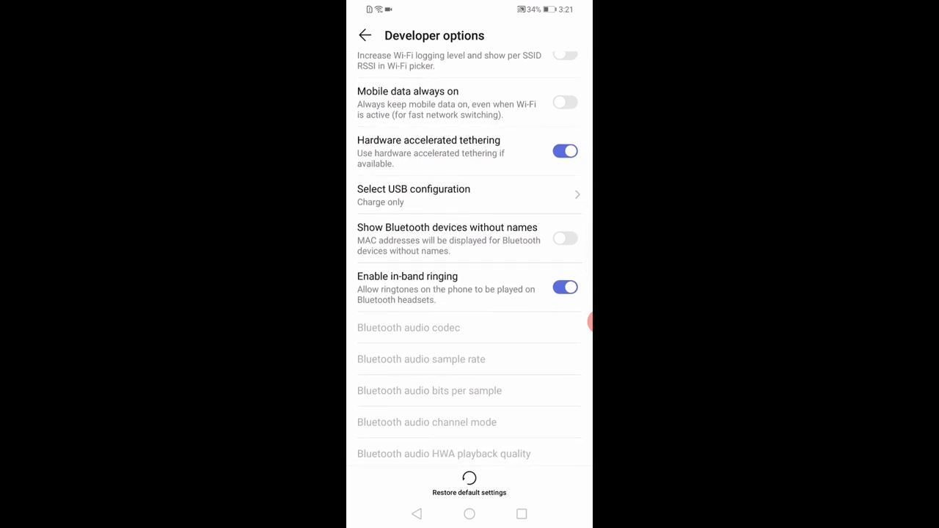
{"action": "scroll", "coordinate": [470, 257], "scroll_direction": "down", "scroll_amount": 3}
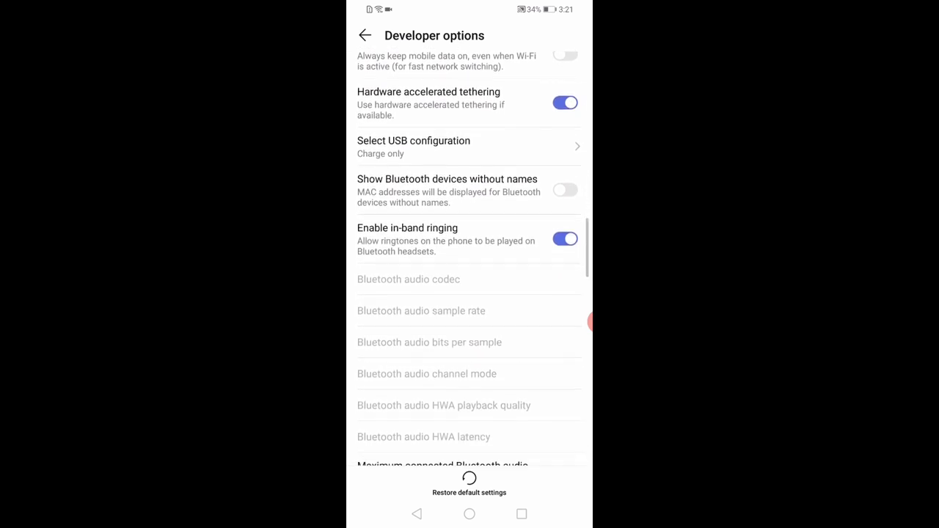
{"action": "scroll", "coordinate": [470, 257], "scroll_direction": "up", "scroll_amount": 2}
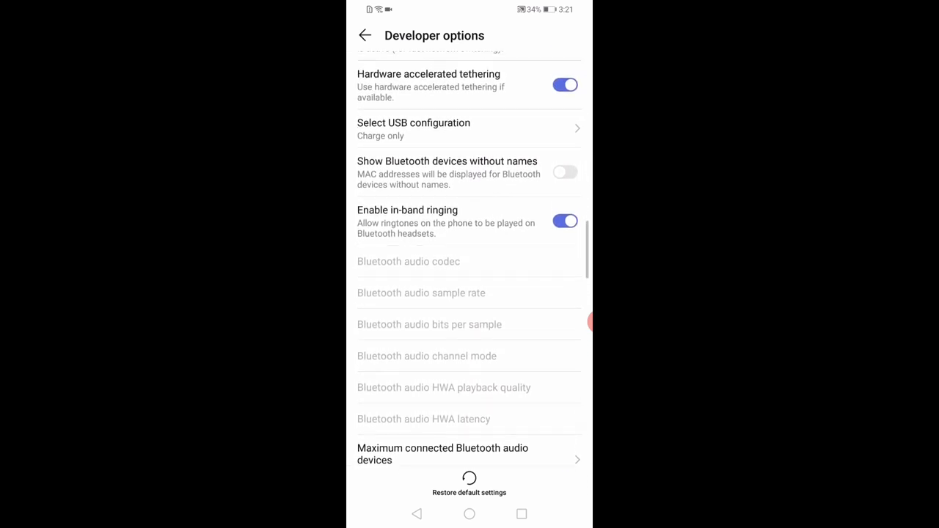
{"action": "scroll", "coordinate": [470, 257], "scroll_direction": "down", "scroll_amount": 2}
{"action": "scroll", "coordinate": [469, 257], "scroll_direction": "down", "scroll_amount": 2}
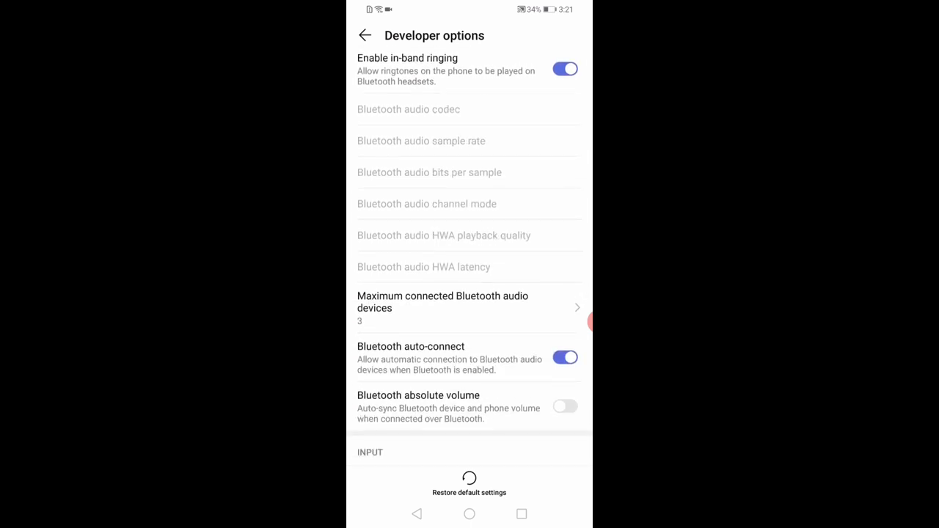
{"action": "scroll", "coordinate": [470, 257], "scroll_direction": "down", "scroll_amount": 1}
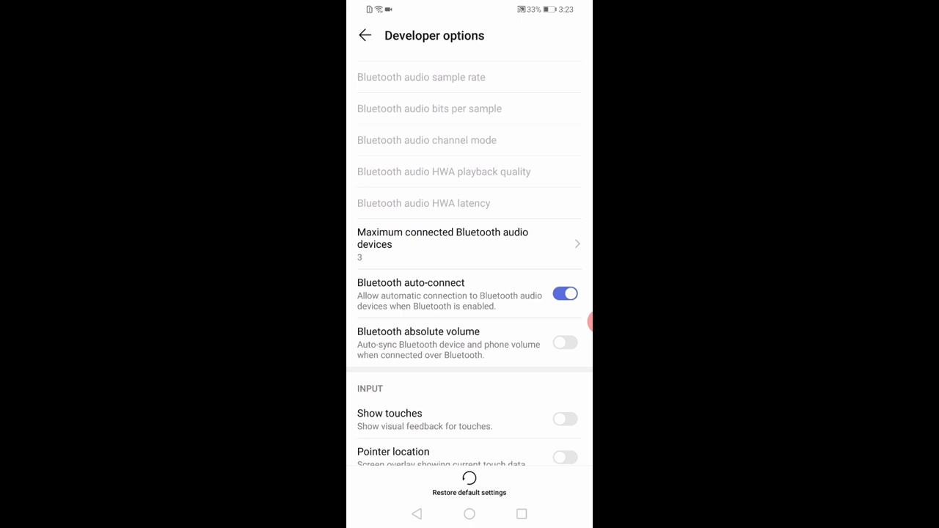
Step: Toggle Bluetooth absolute volume on, then back off, and return to the System list
{"action": "left_click", "coordinate": [565, 343]}
{"action": "left_click", "coordinate": [565, 343]}
{"action": "key", "text": "Escape"}
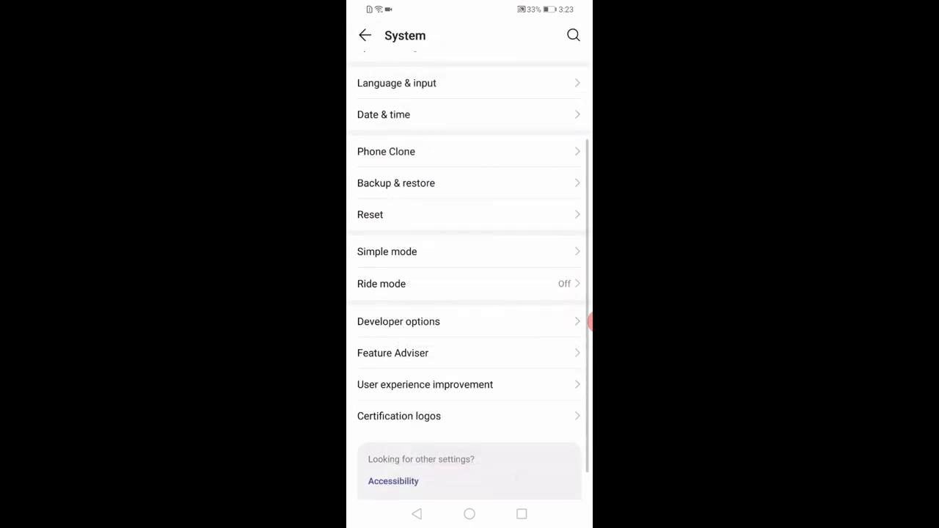
Step: Exit Settings to the Huawei home screen, leaving absolute volume off
{"action": "left_click", "coordinate": [470, 514]}
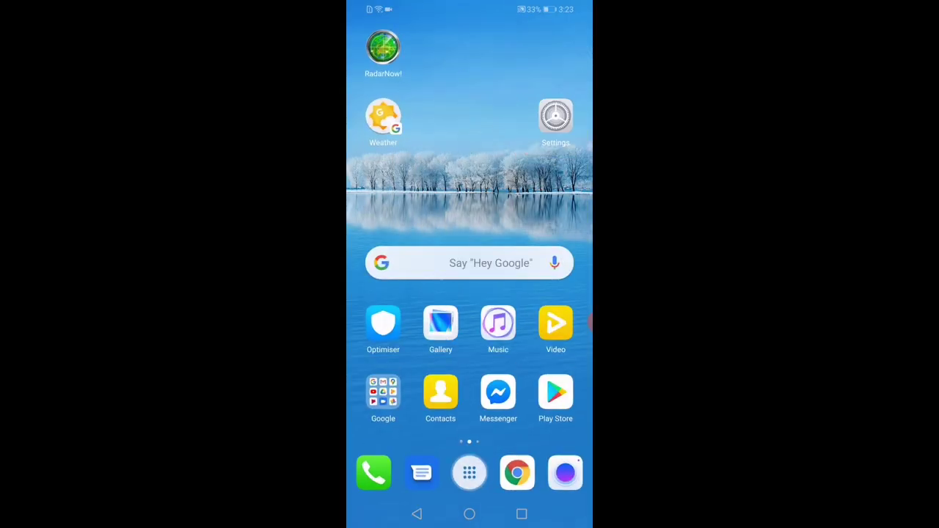